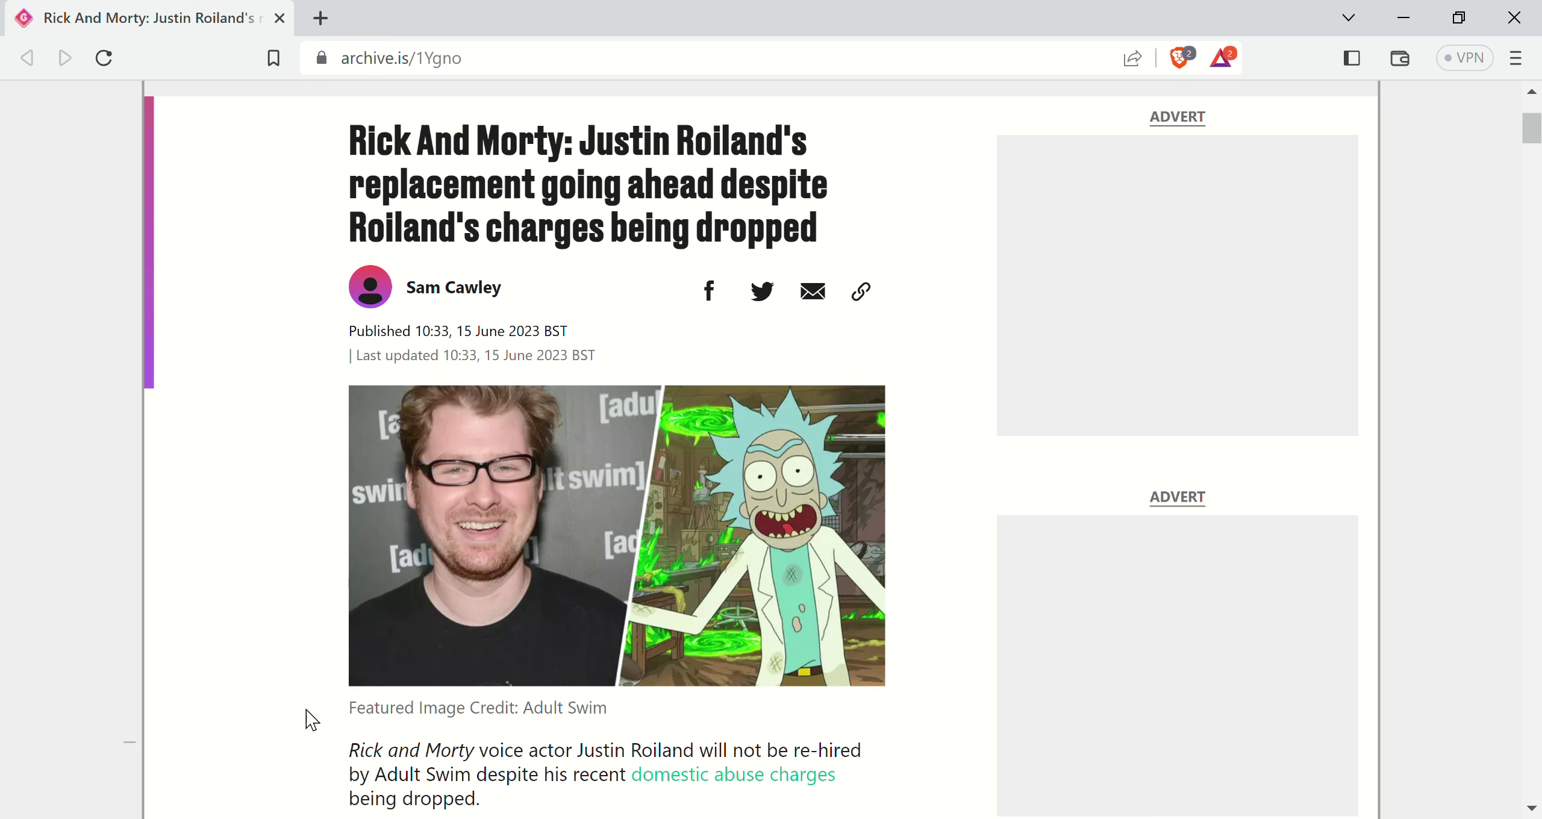
pyautogui.scroll(-1, 226, 432)
pyautogui.scroll(-3, 226, 433)
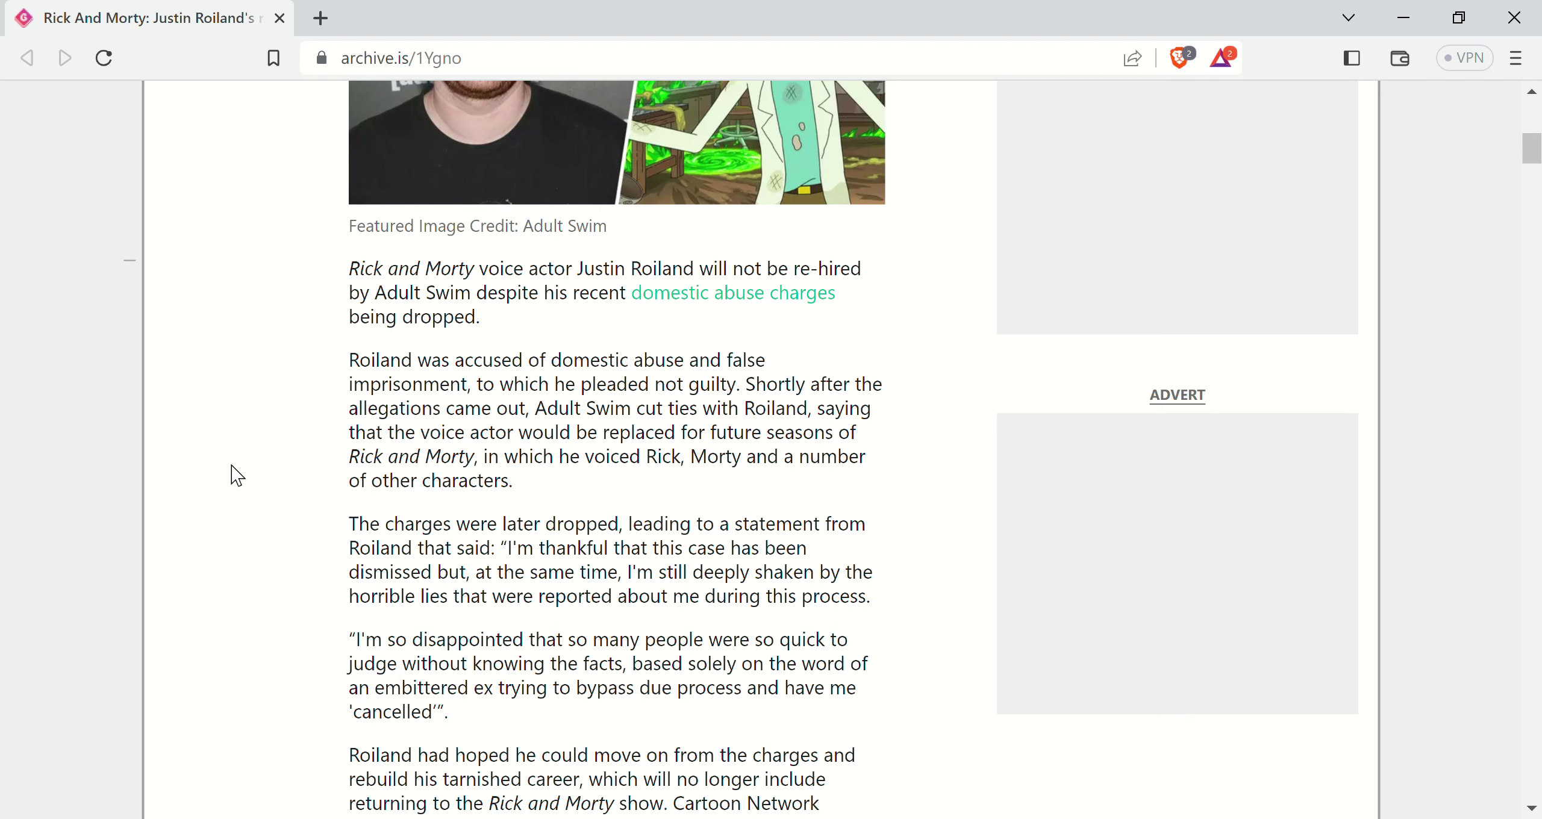
pyautogui.scroll(-1, 238, 475)
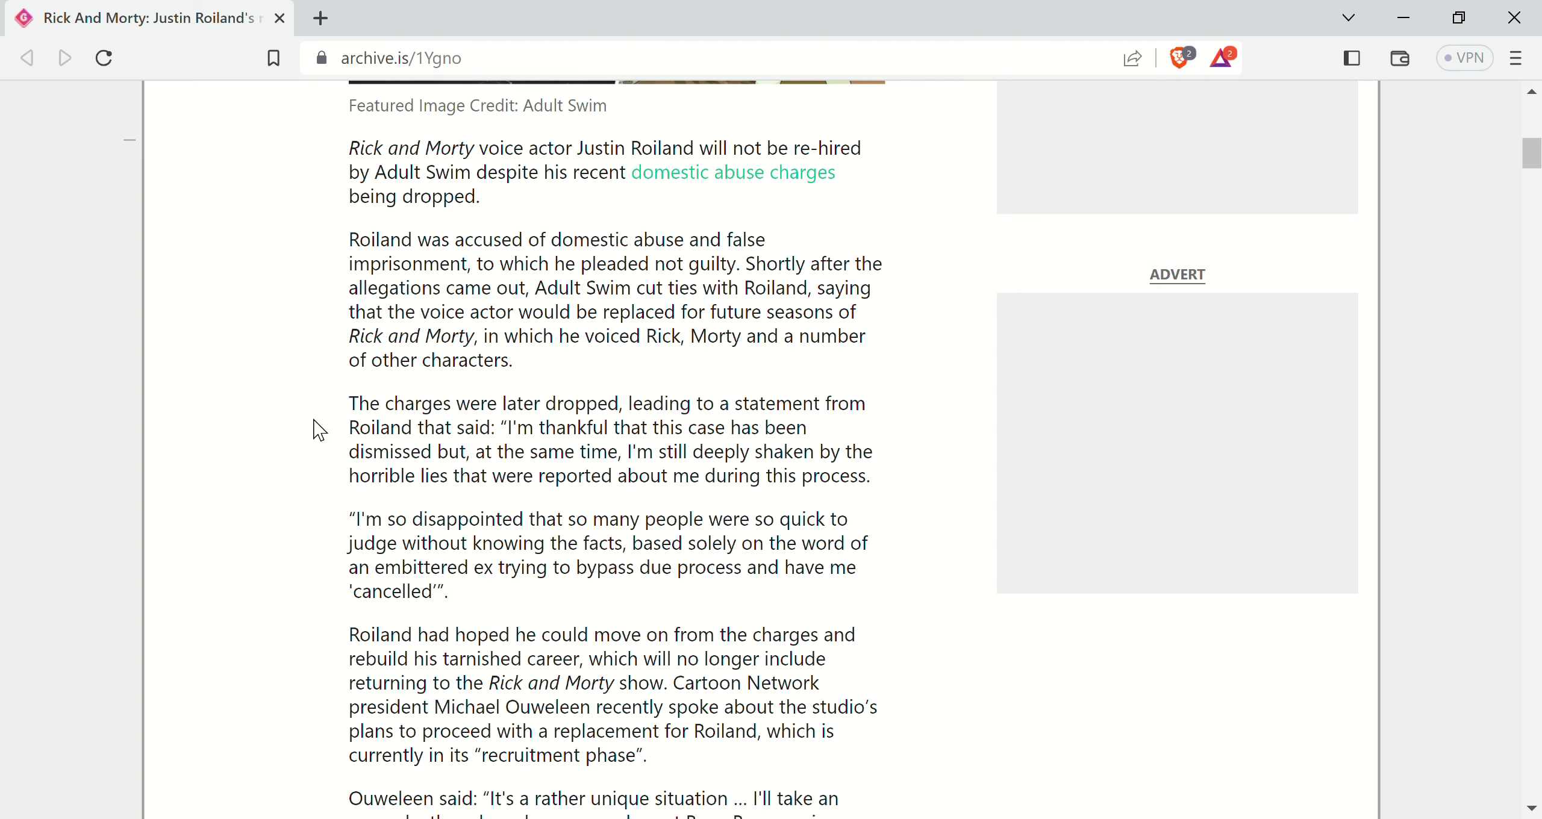
pyautogui.scroll(-1, 316, 439)
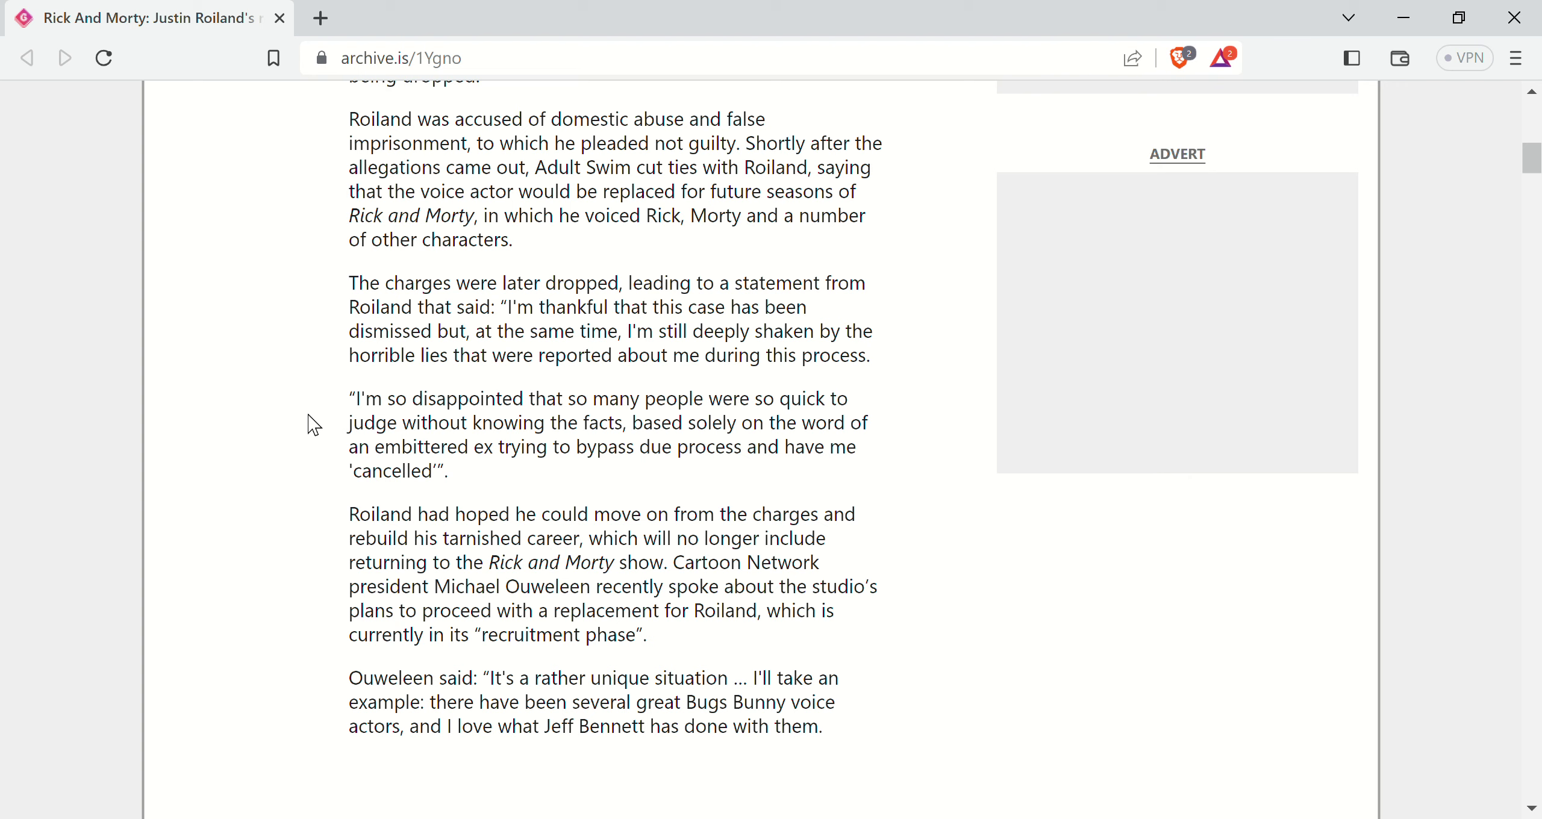
pyautogui.scroll(-3, 326, 458)
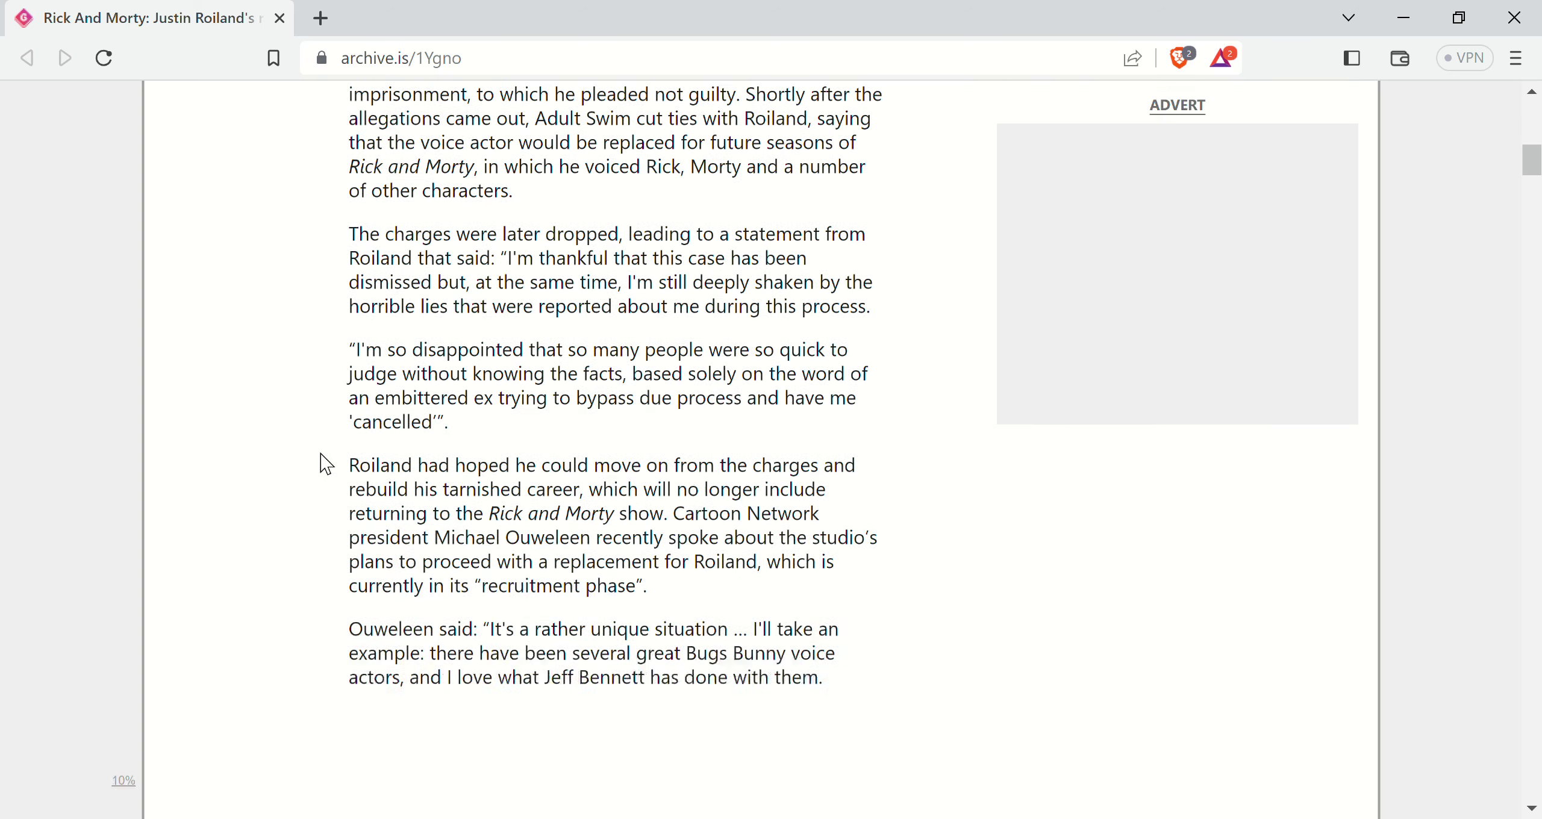
pyautogui.scroll(-3, 362, 469)
pyautogui.scroll(-2, 366, 471)
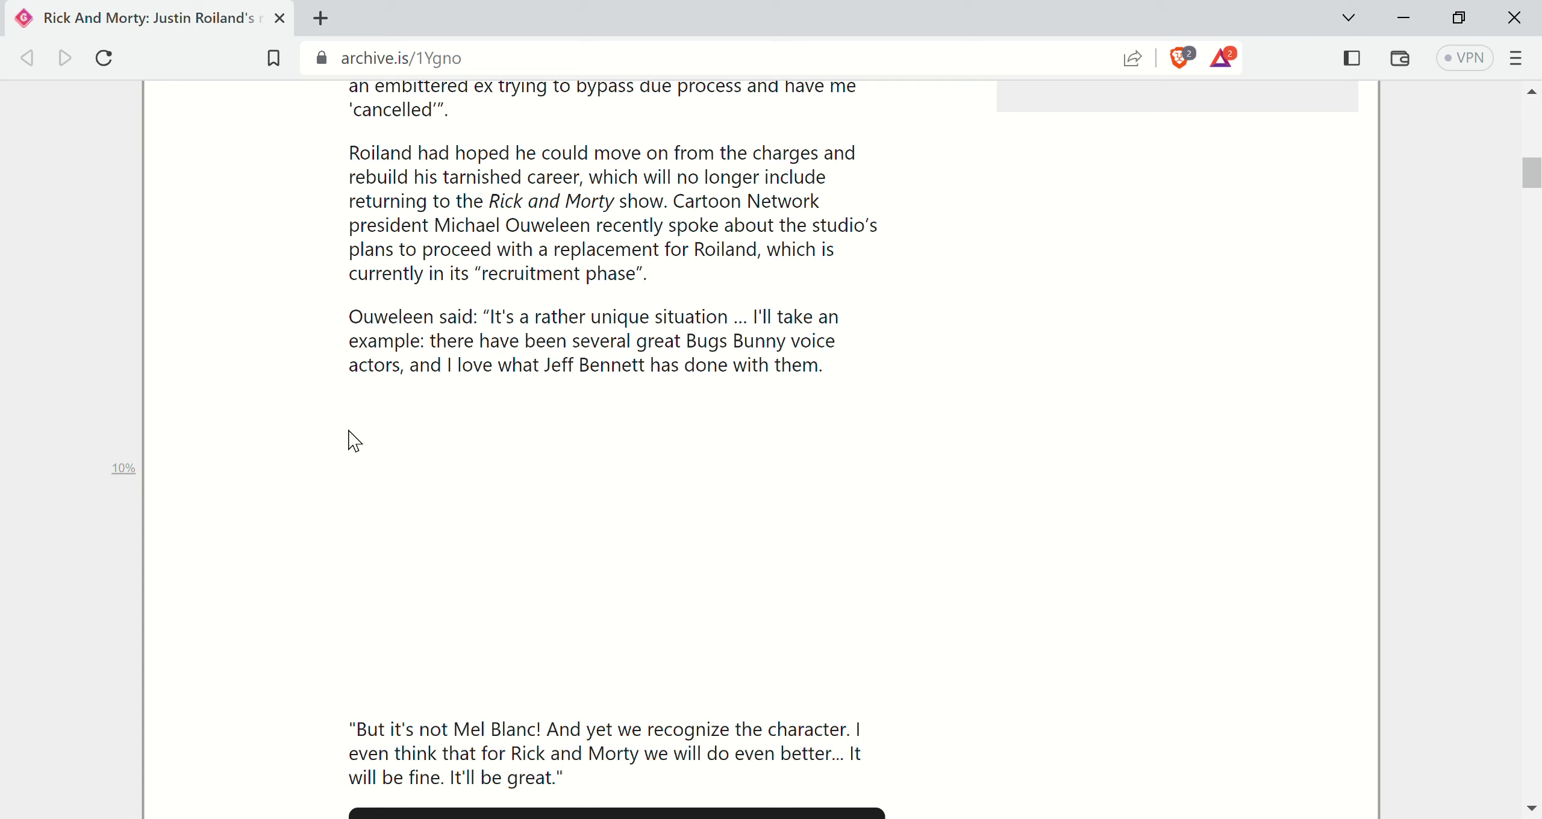
pyautogui.scroll(-1, 354, 440)
pyautogui.scroll(-1, 350, 482)
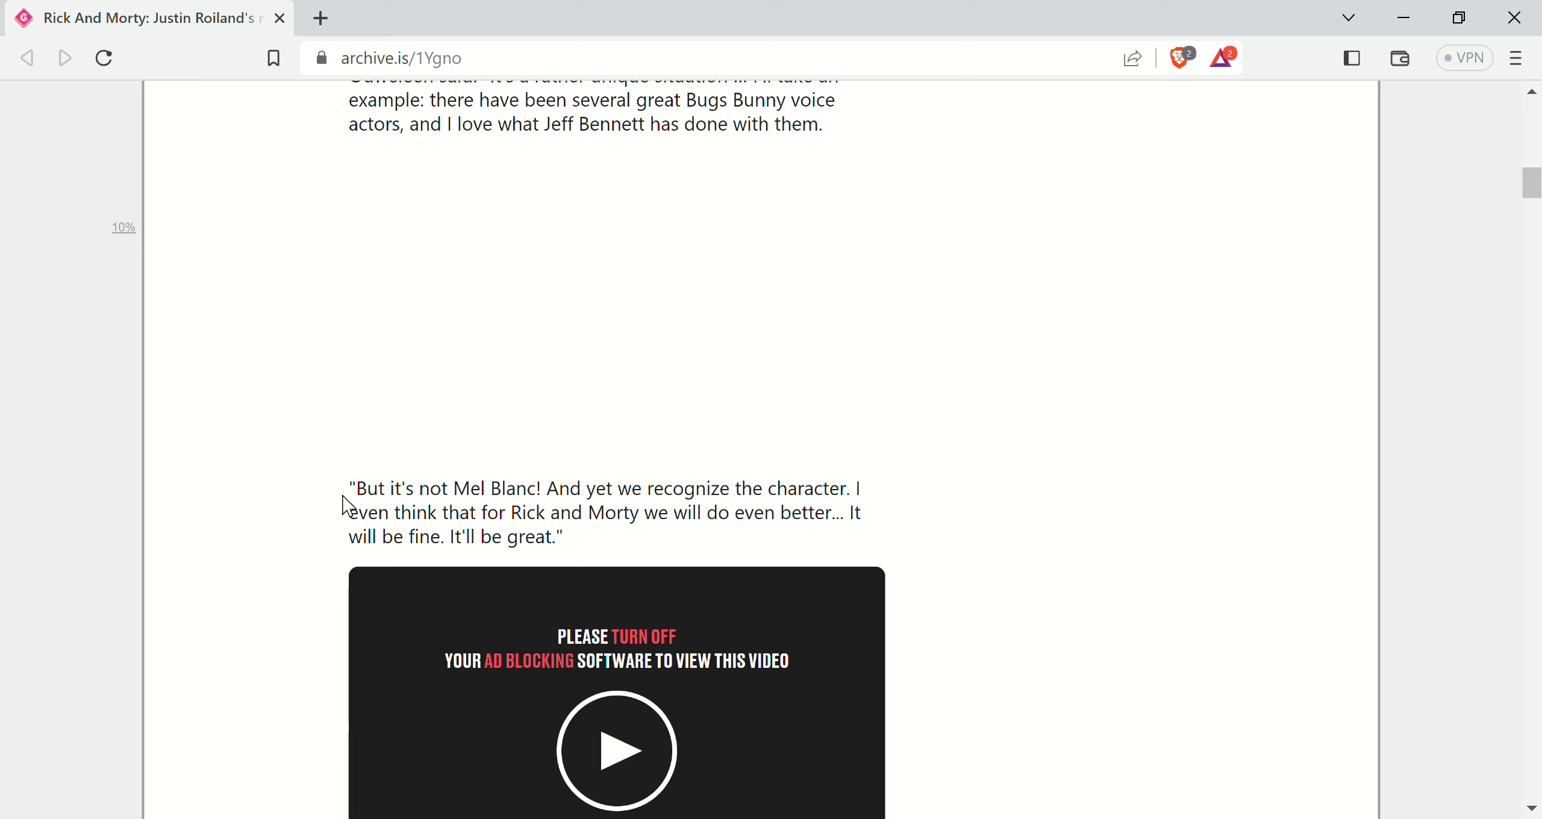
pyautogui.scroll(-2, 345, 504)
pyautogui.scroll(-3, 362, 530)
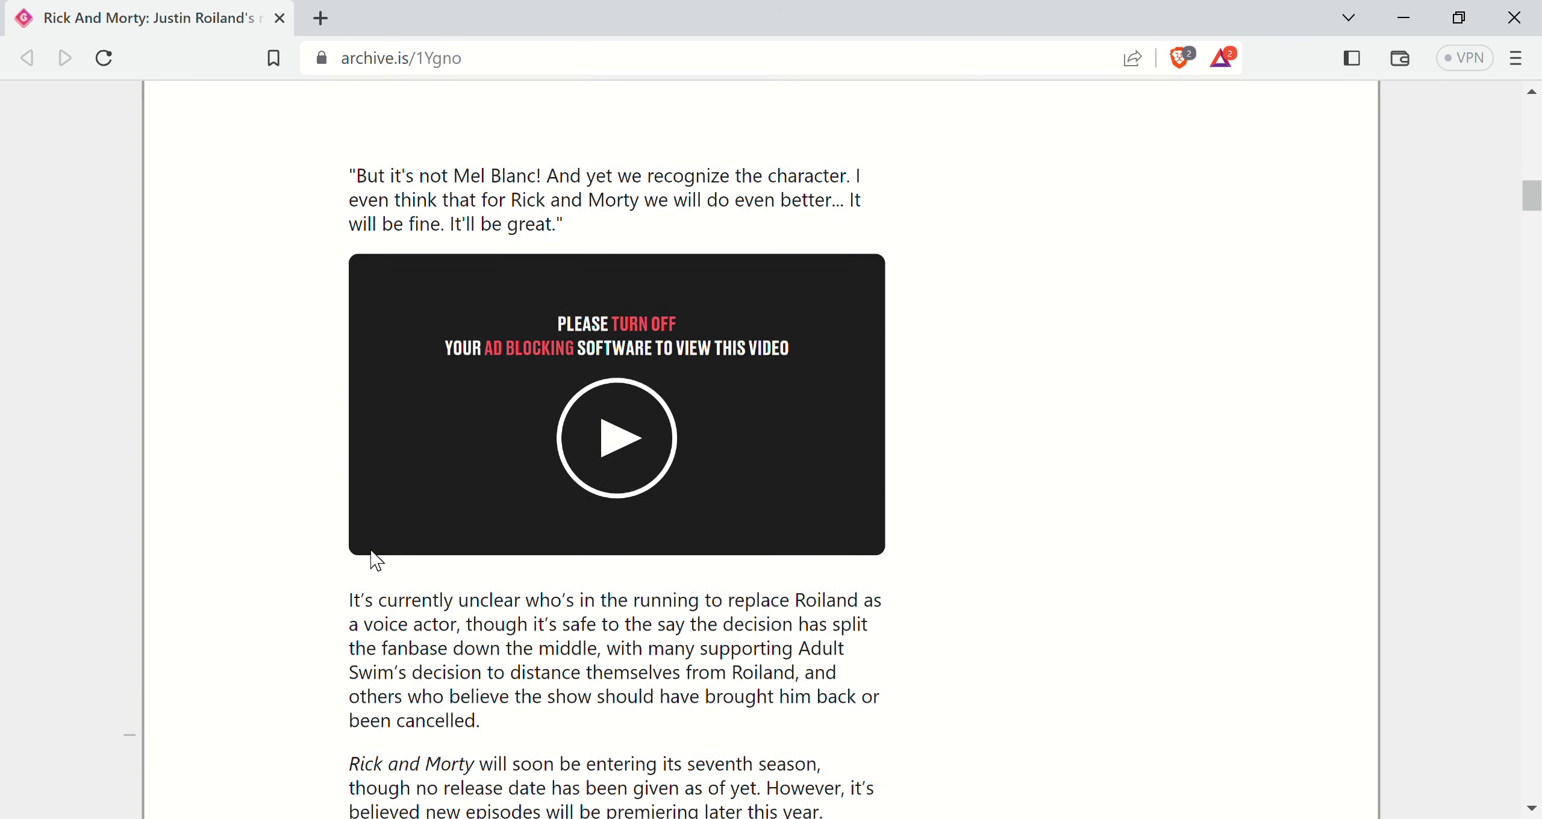
pyautogui.scroll(-3, 374, 566)
pyautogui.scroll(-2, 387, 592)
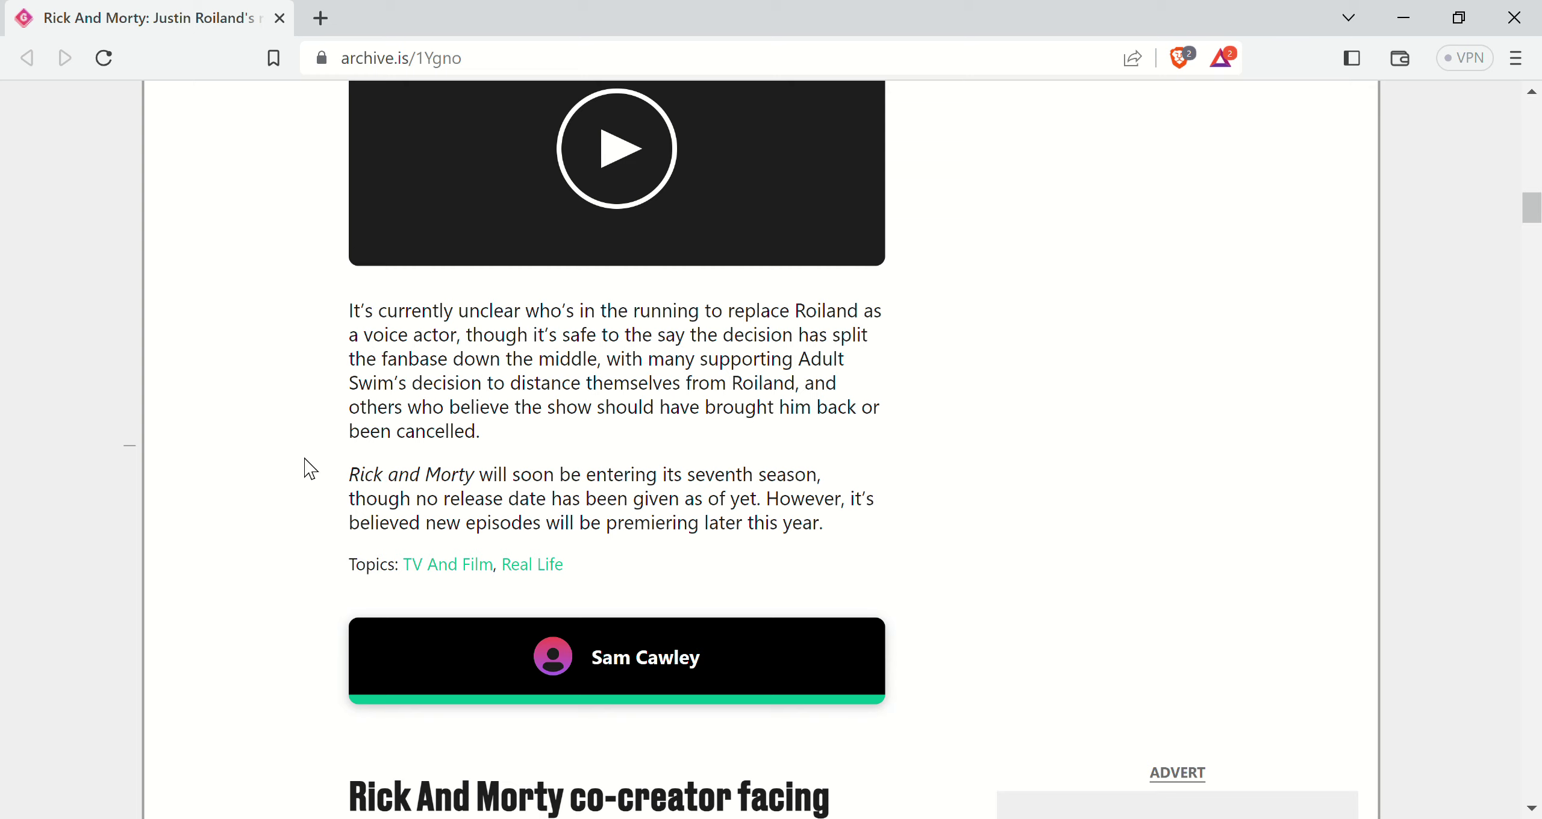
pyautogui.scroll(-3, 307, 468)
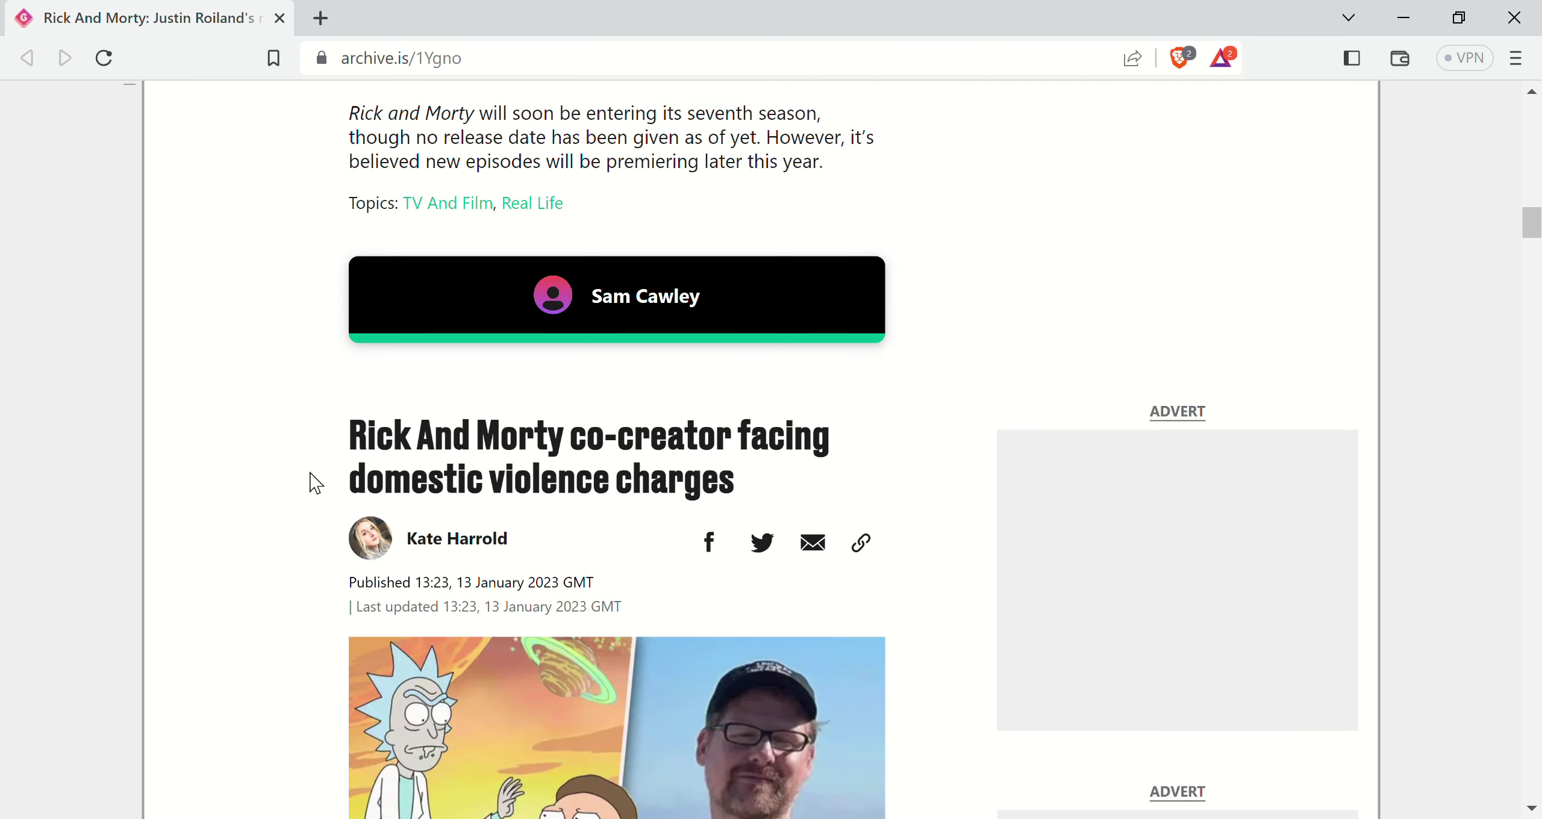
pyautogui.scroll(-1, 436, 584)
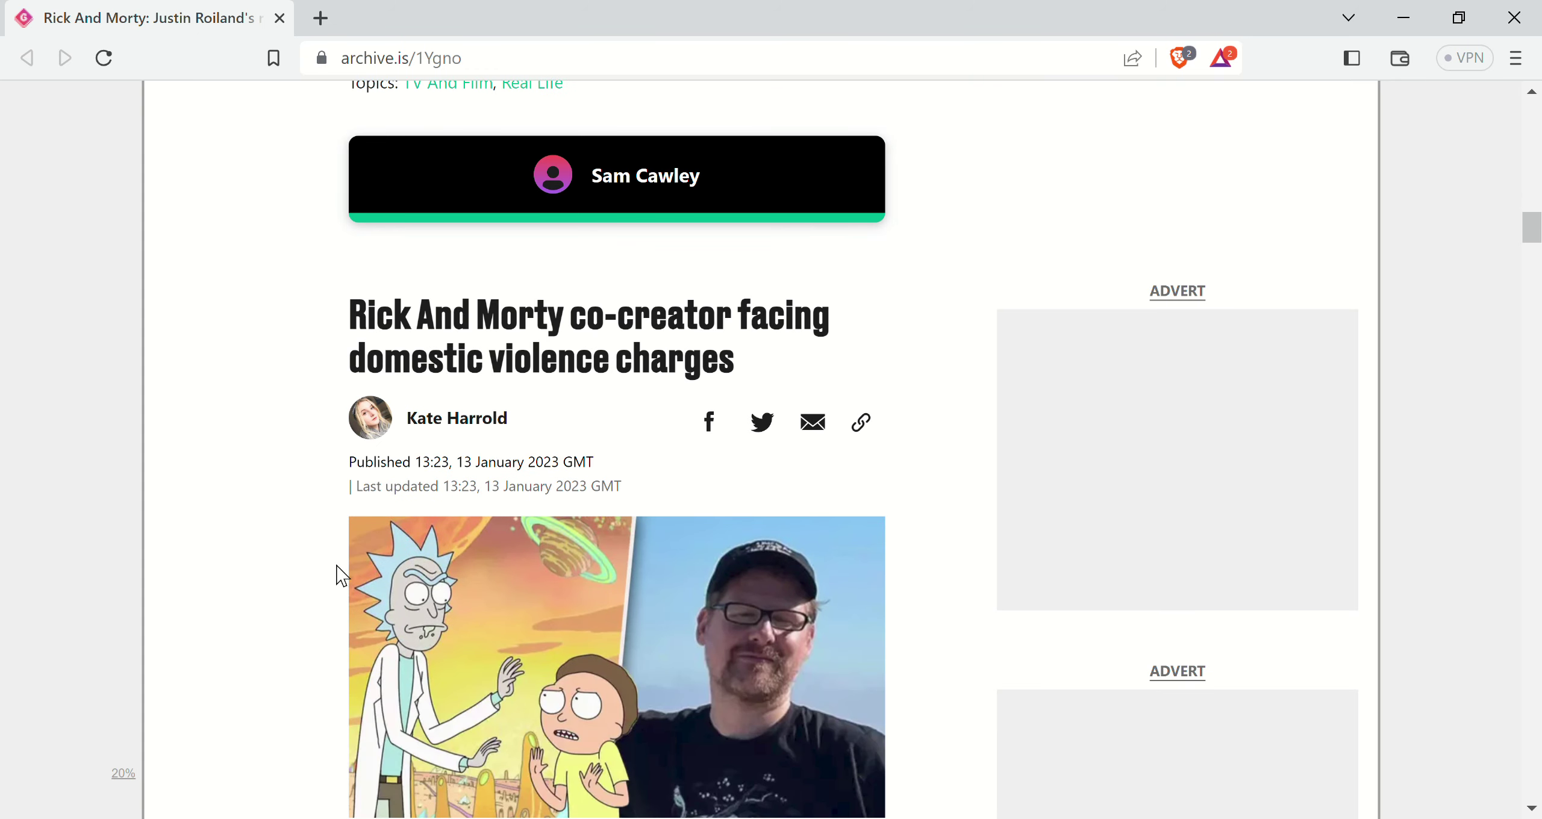
pyautogui.scroll(1, 305, 558)
pyautogui.scroll(3, 304, 558)
pyautogui.scroll(2, 305, 554)
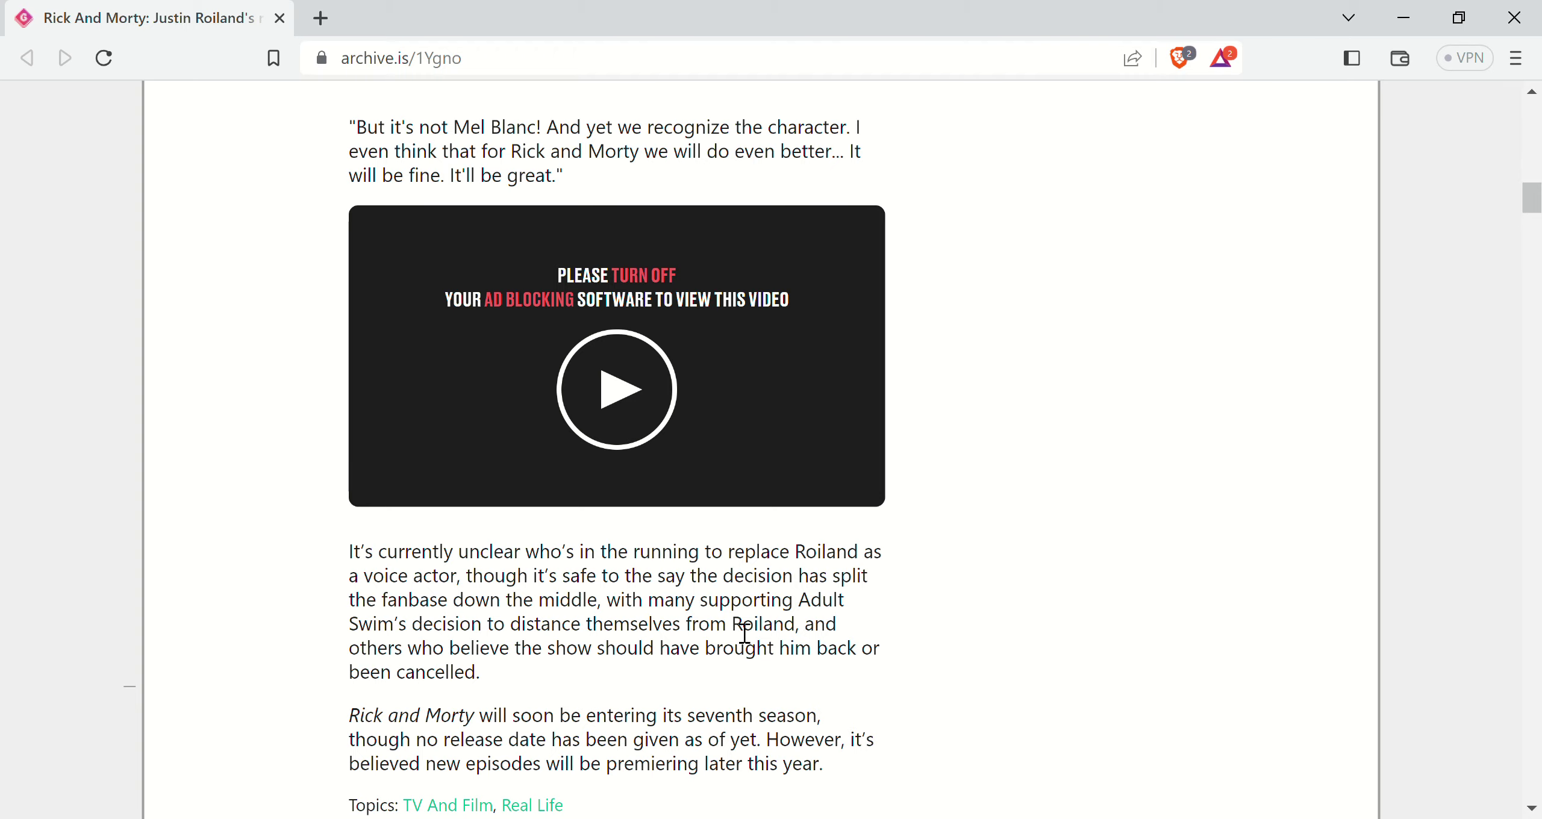
pyautogui.scroll(3, 745, 636)
pyautogui.scroll(3, 744, 635)
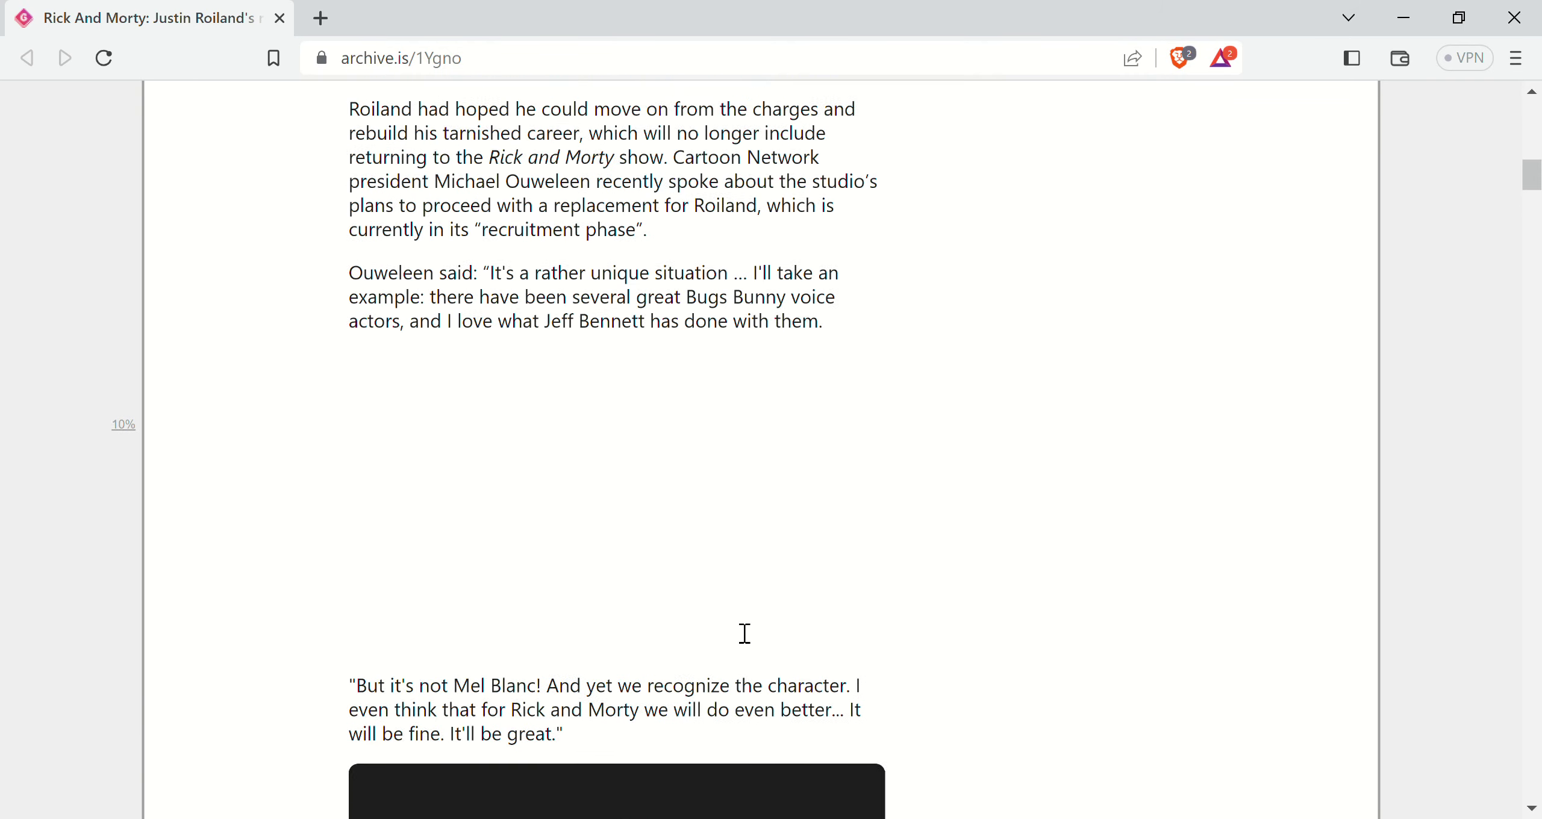
pyautogui.scroll(4, 744, 635)
pyautogui.scroll(4, 744, 635)
pyautogui.scroll(3, 744, 635)
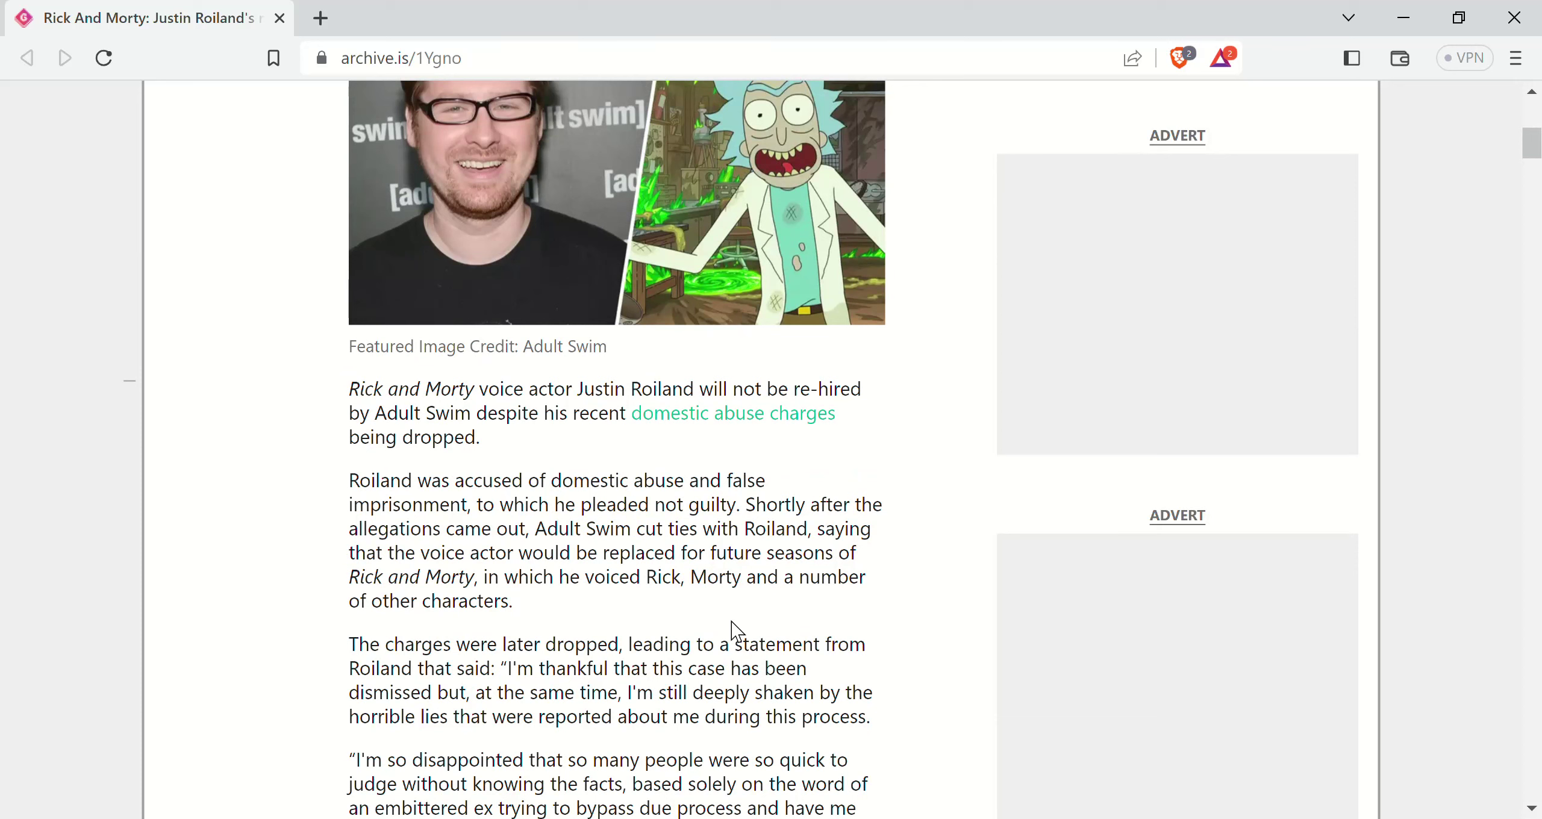